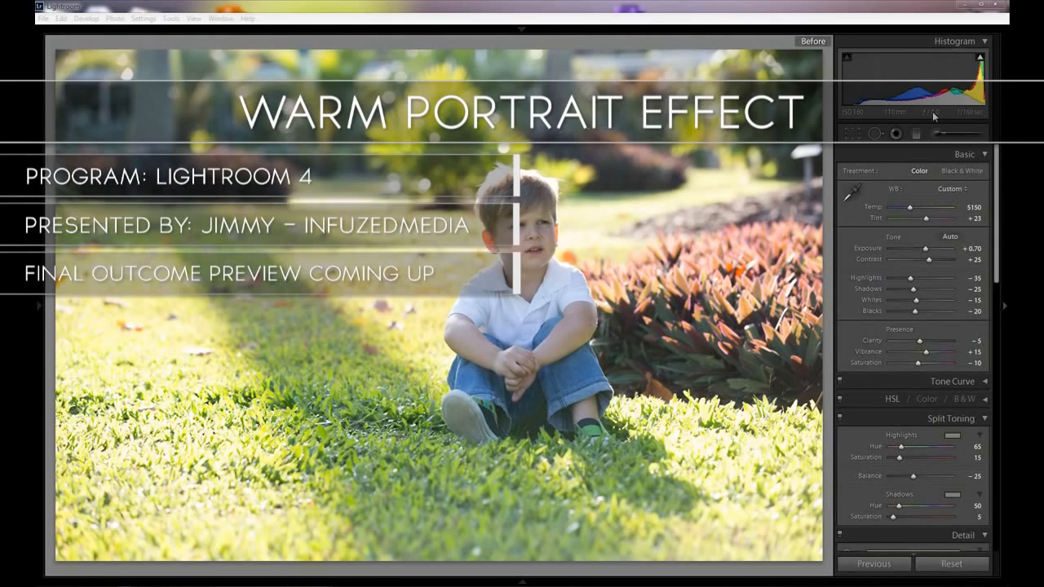
Compare the finished warm portrait edit with the original photo.
click(853, 15)
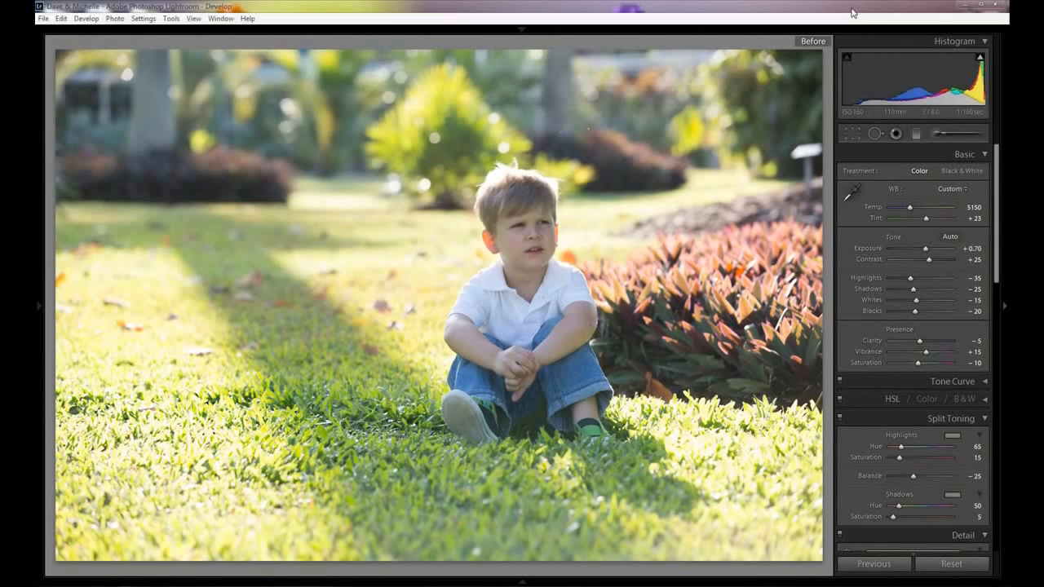
key(backslash)
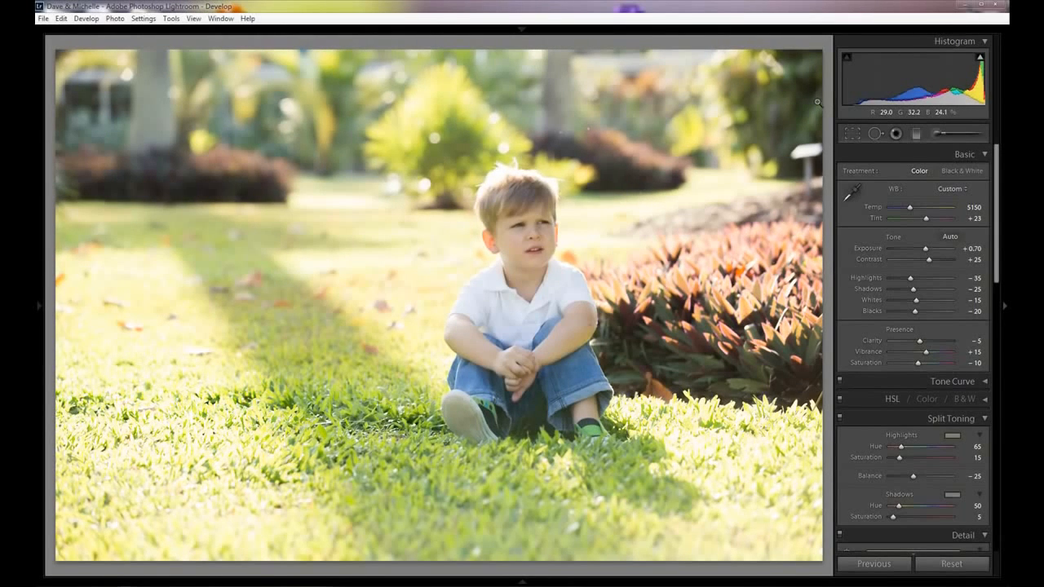
key(backslash)
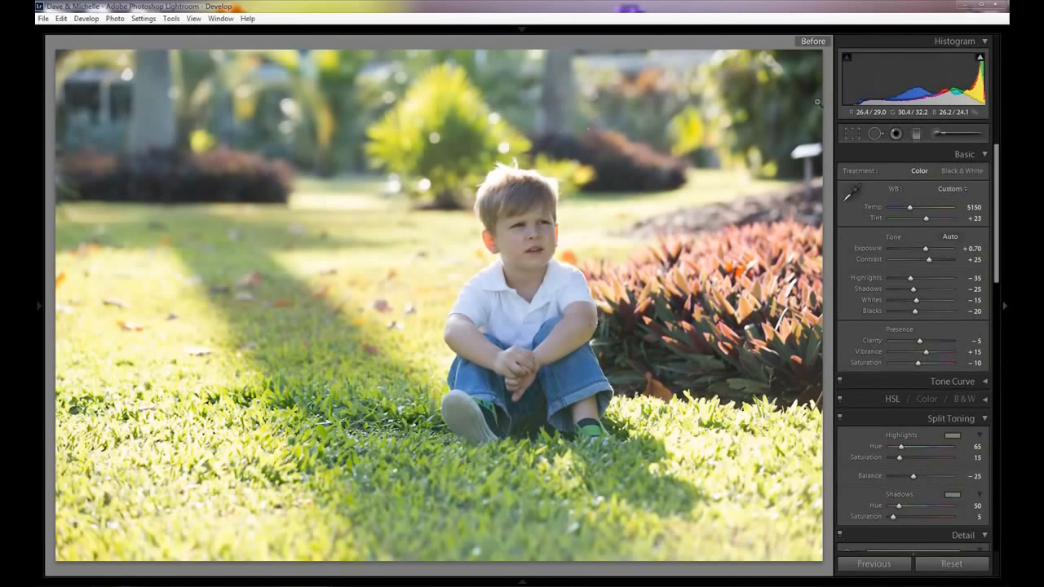
key(backslash)
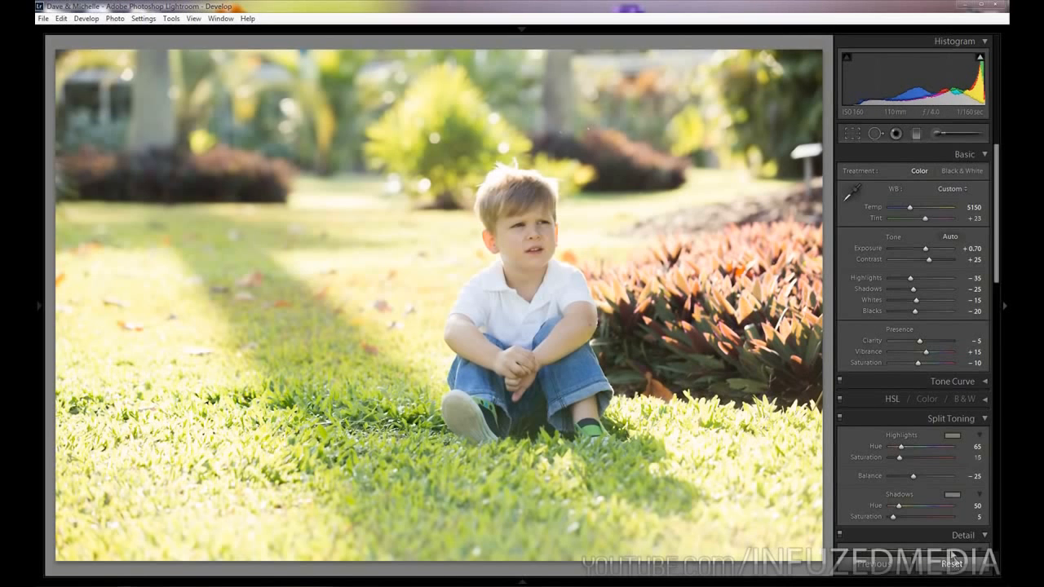
Reset the photo's develop settings and apply a warmer, brighter base with Temp 5300, Tint +23 and Exposure +0.70.
click(955, 565)
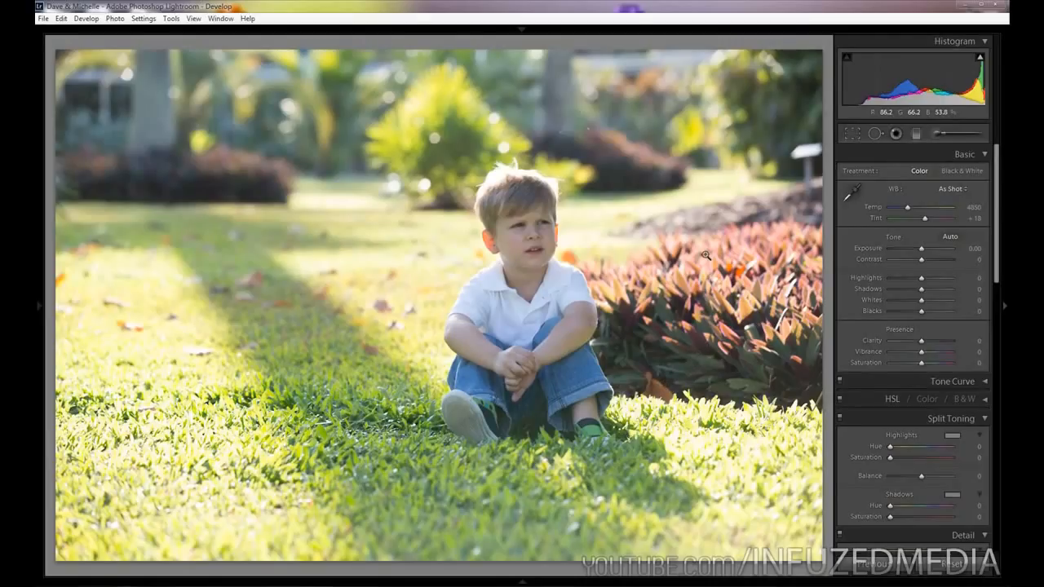
click(923, 206)
click(928, 221)
key(Up)
key(Up)
key(Up)
key(Up)
key(Up)
key(Up)
key(Up)
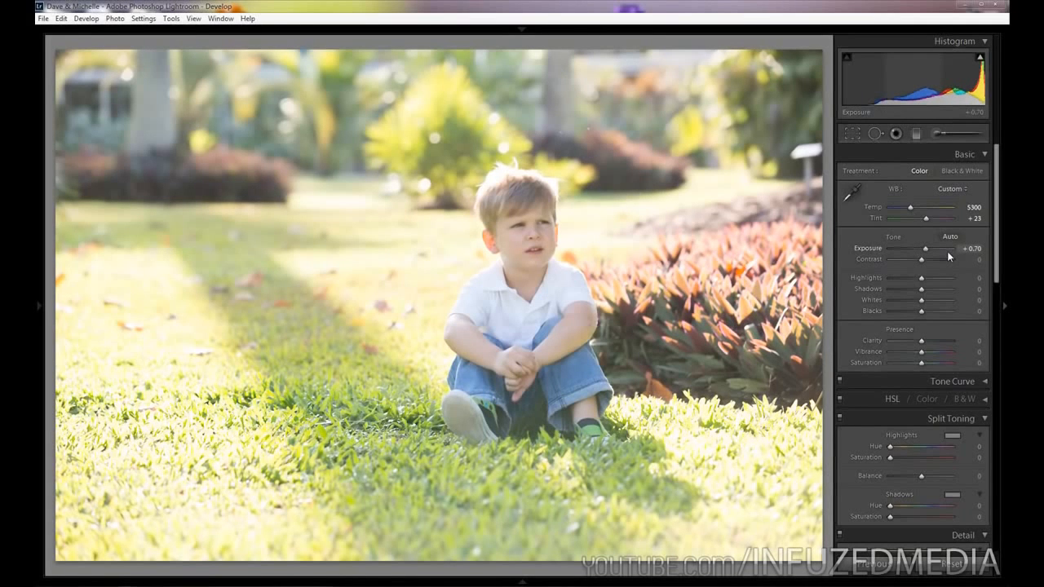
Raise the photo's Contrast to +30.
key(Up)
key(Up)
key(Up)
key(Up)
key(Up)
key(Up)
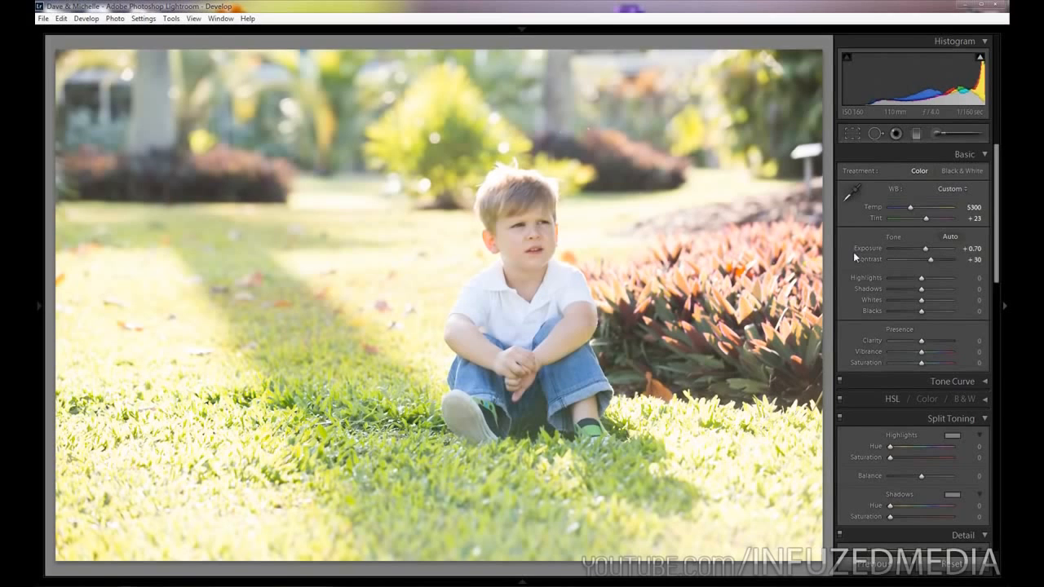
Set Highlights to −30 and both Shadows and Whites to −25.
click(912, 283)
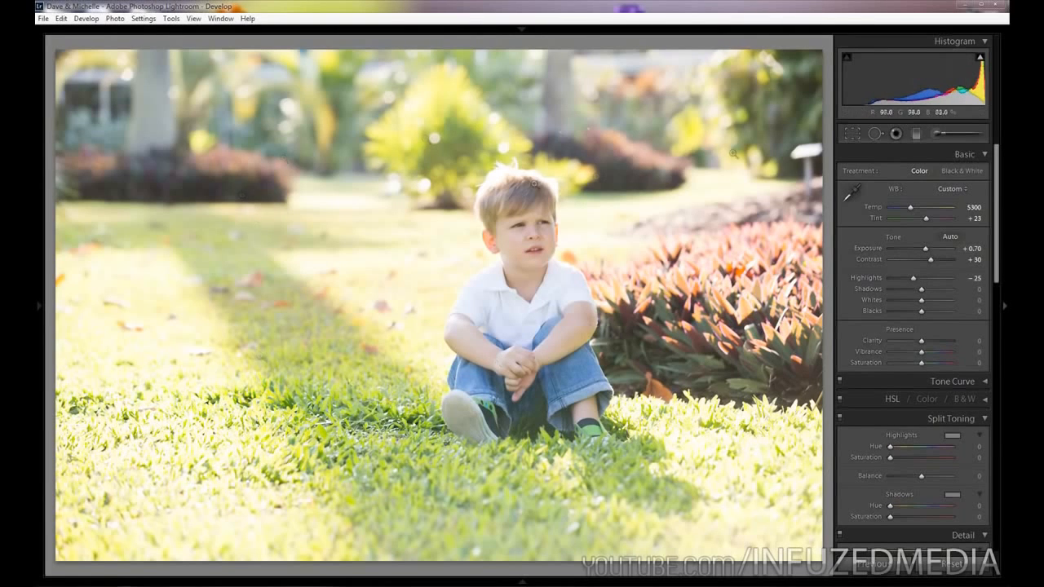
key(Down)
key(Down)
key(Down)
key(Down)
key(Down)
key(Down)
key(Down)
key(Up)
Set Blacks to −25 and compare the adjusted photo with the original.
key(Down)
key(Down)
key(Down)
key(Down)
key(Down)
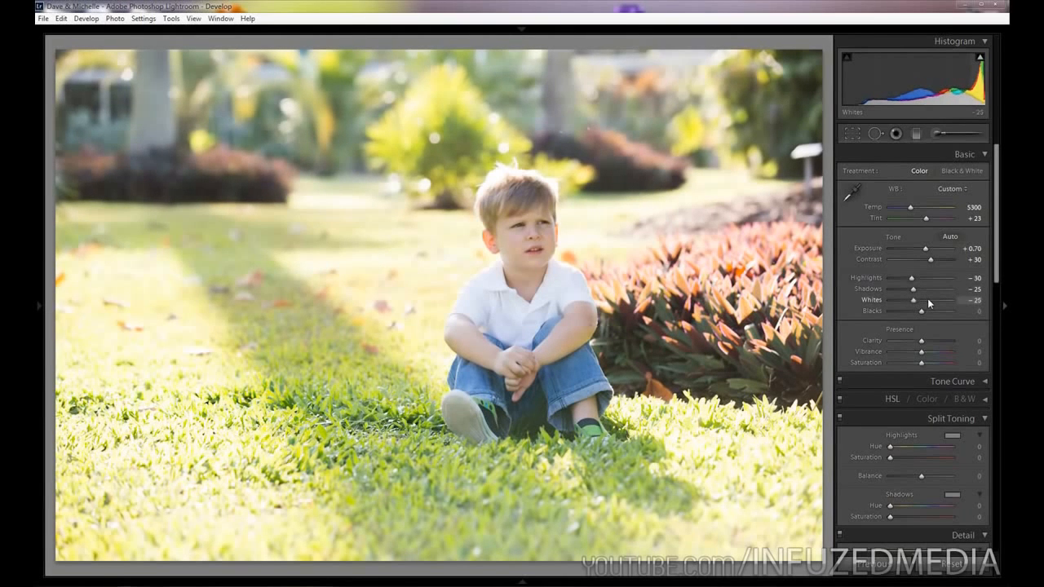
key(Down)
key(Down)
key(Down)
key(Down)
key(Down)
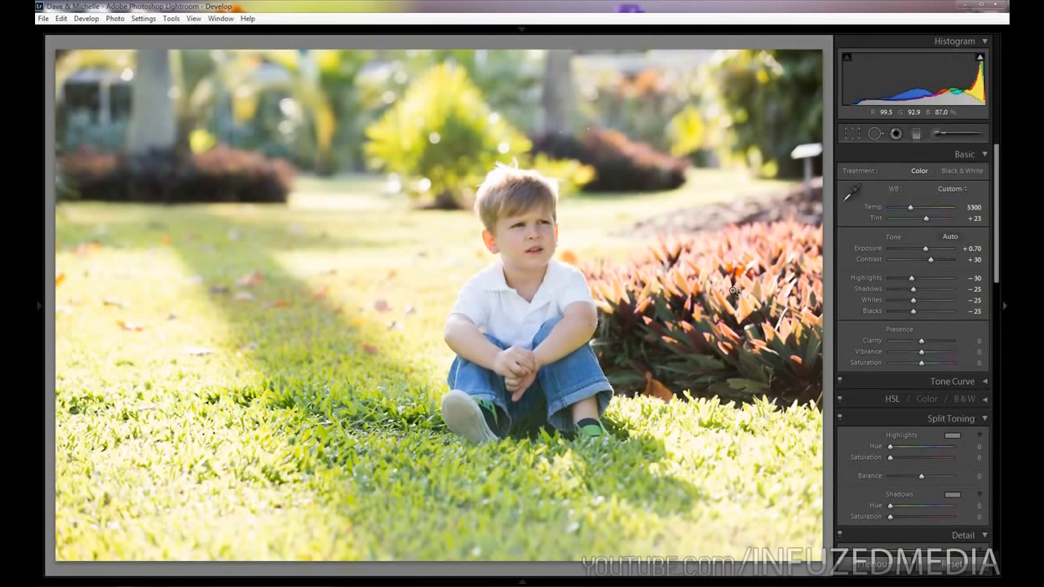
key(backslash)
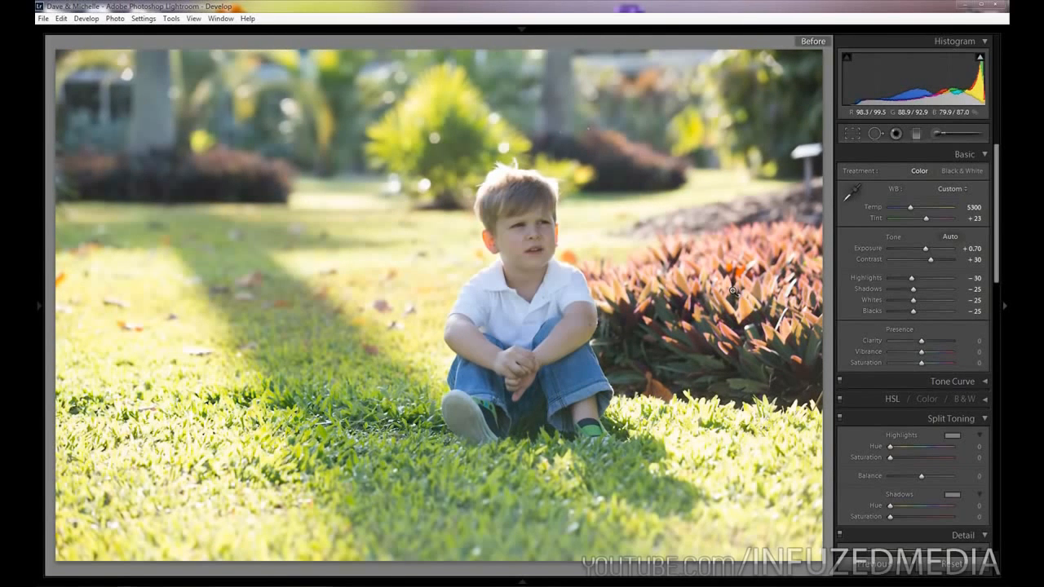
key(backslash)
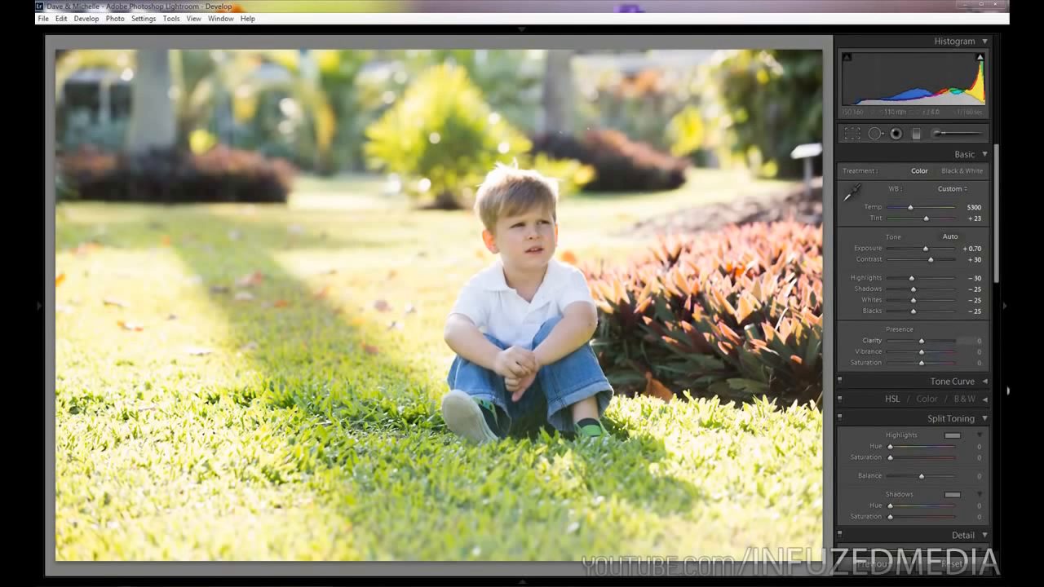
Try the Clarity at −10 and at +10 on the boy's portrait.
click(547, 239)
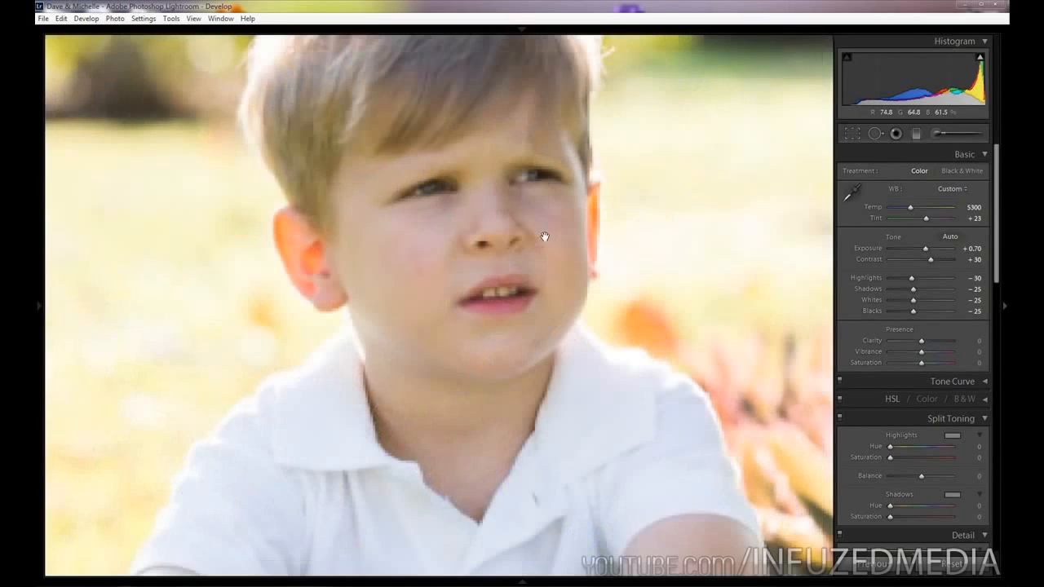
click(609, 239)
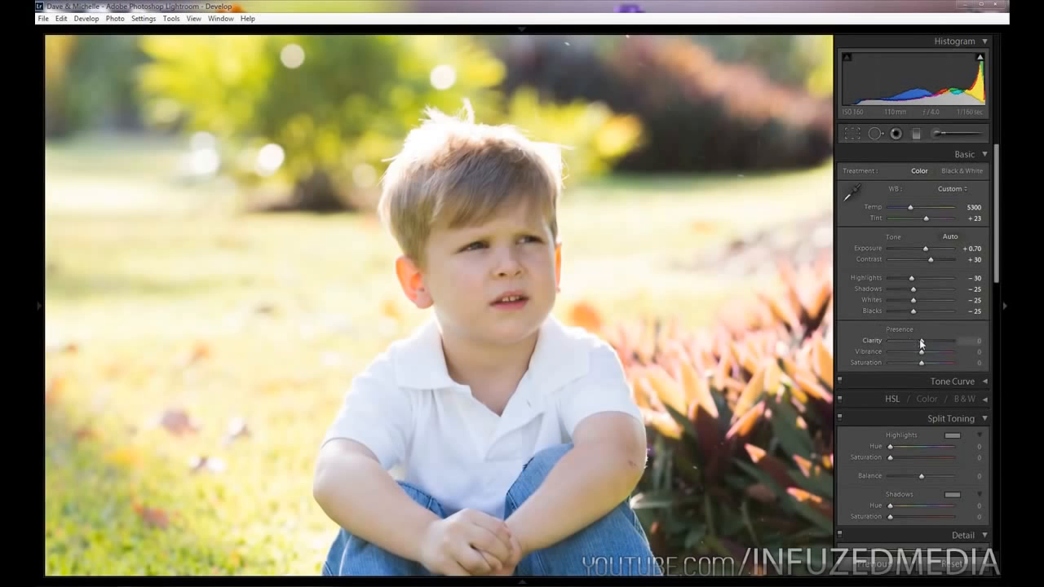
drag(920, 339, 918, 340)
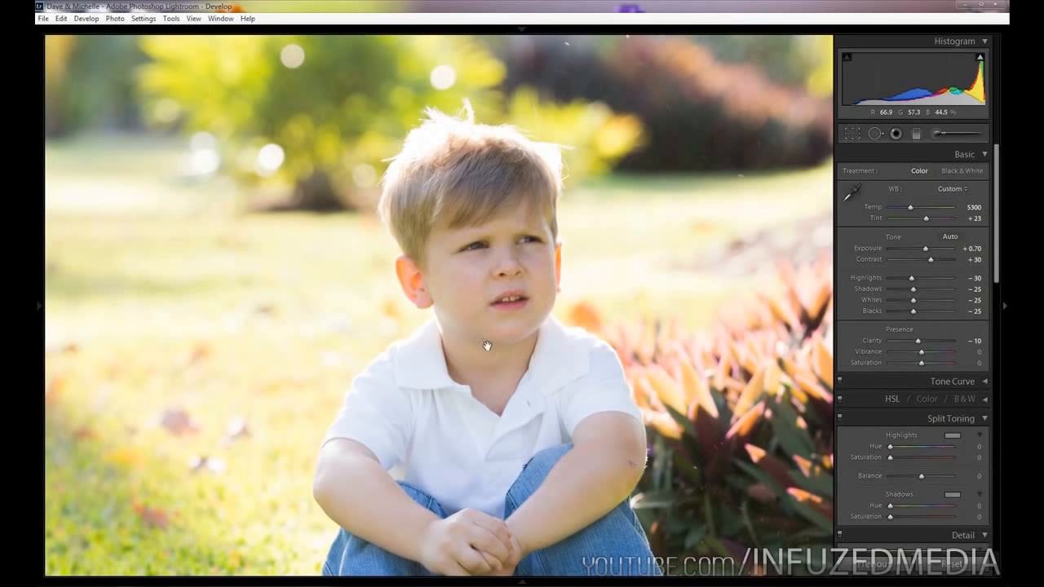
drag(918, 340, 923, 343)
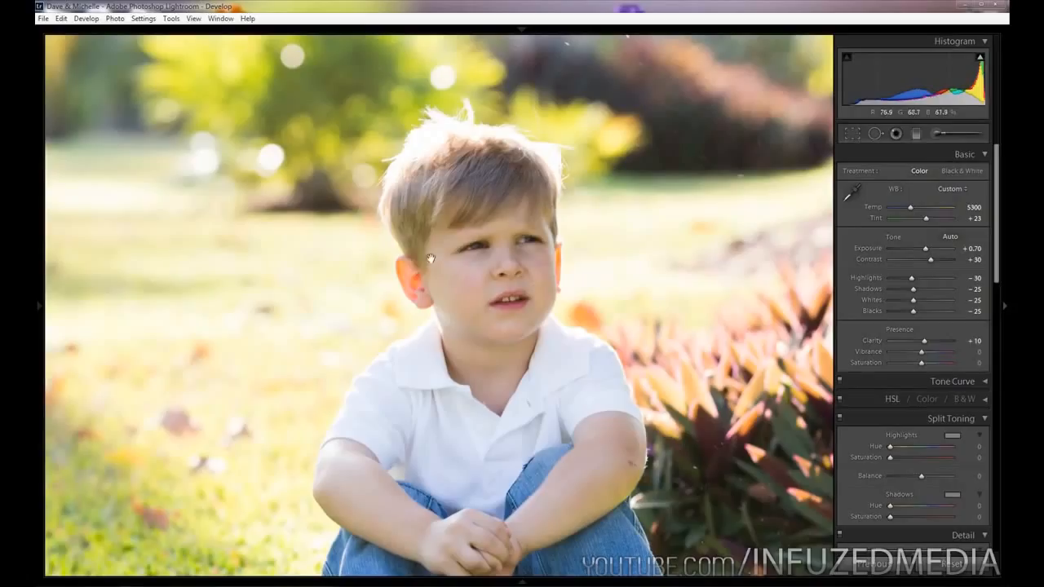
Set the presence adjustments to Clarity −5, Vibrance +20 and Saturation −15.
double_click(872, 339)
key(Down)
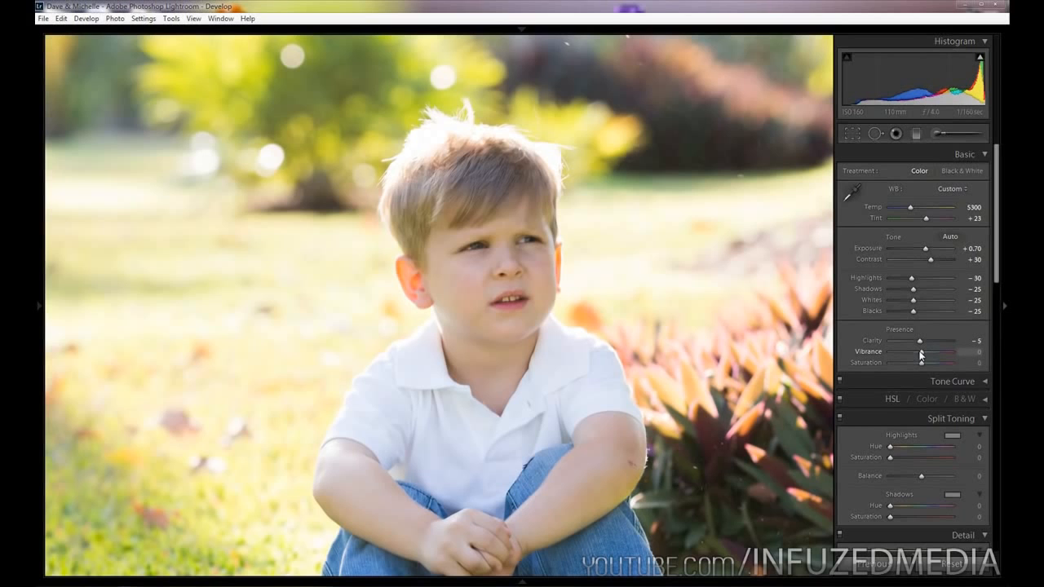
key(Up)
key(Up)
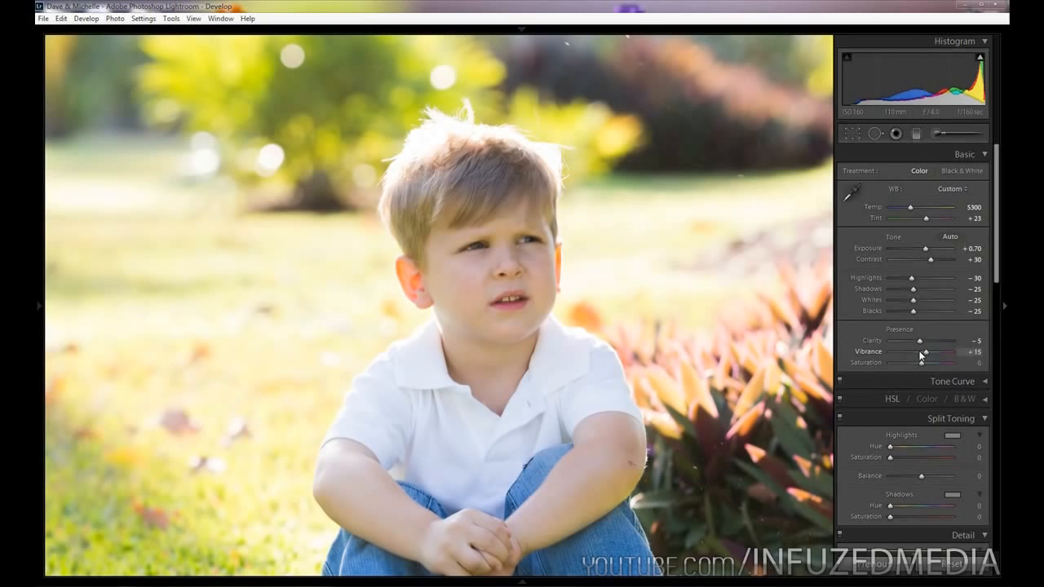
key(Up)
key(Down)
key(Down)
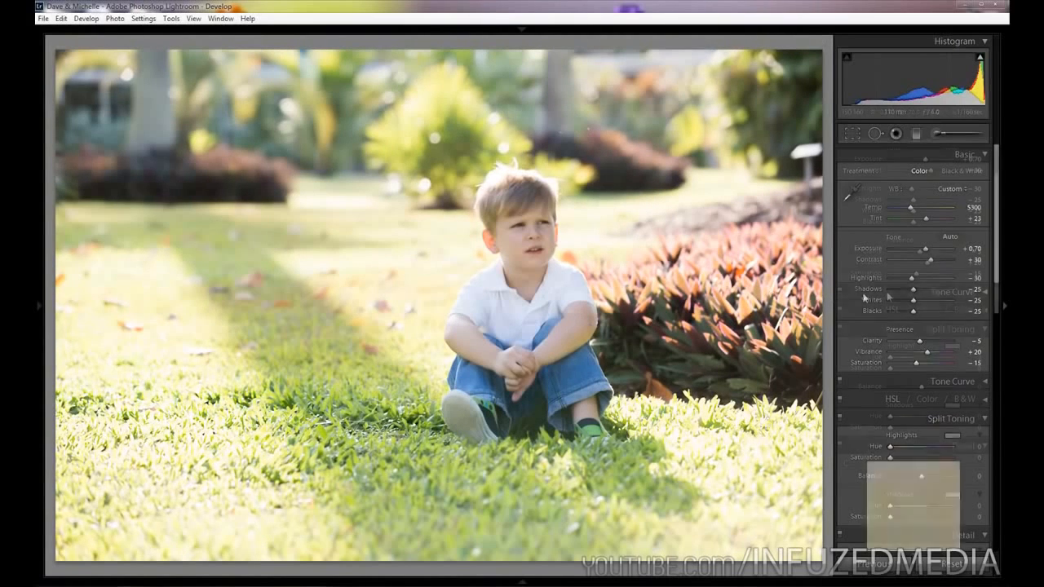
Split tone the highlights with Hue 65 and Saturation 15, and set the Balance to −20.
scroll(873, 297, down, 3)
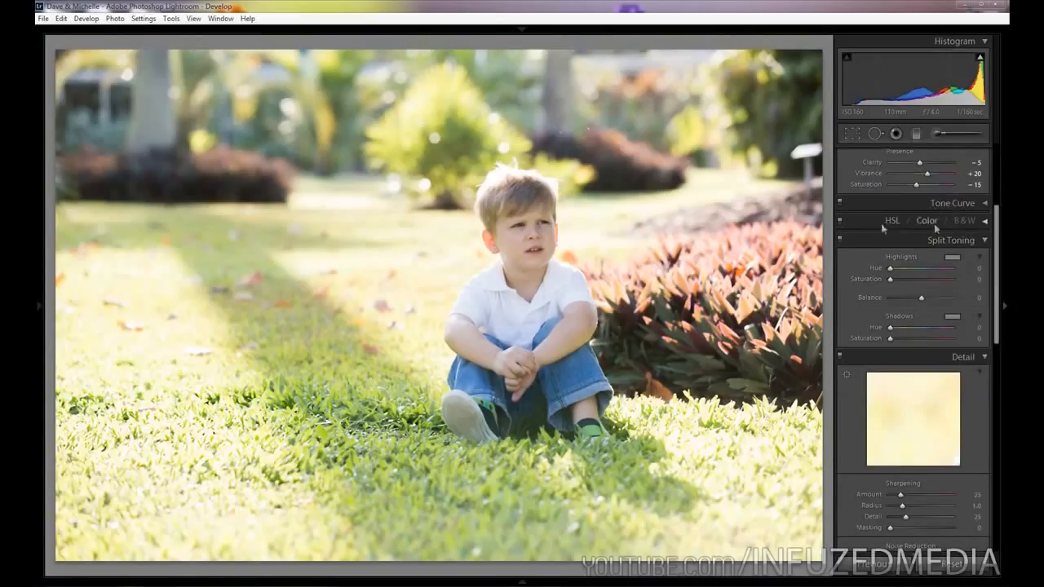
click(978, 270)
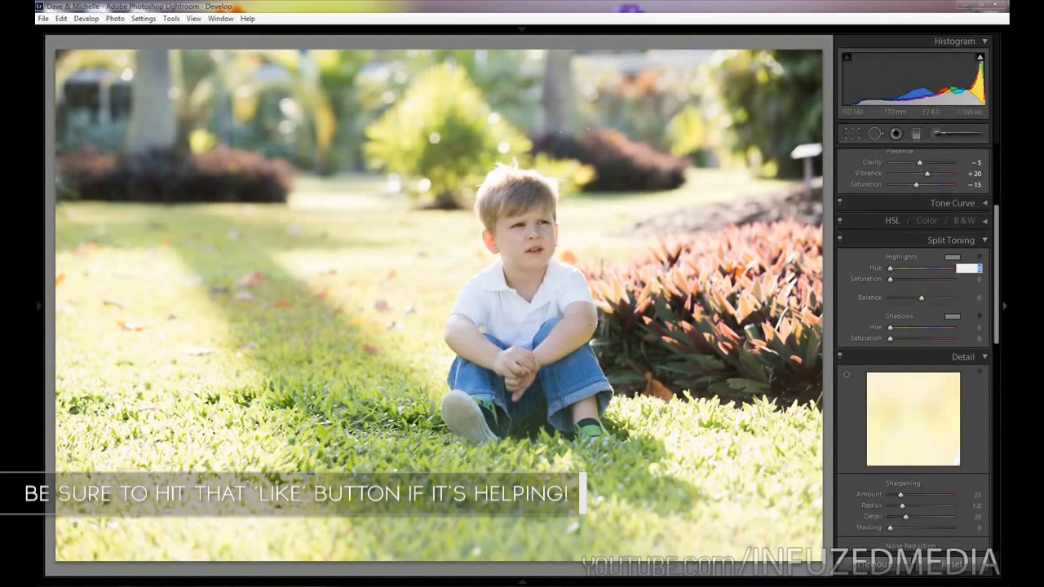
text(65)
key(Tab)
text(15)
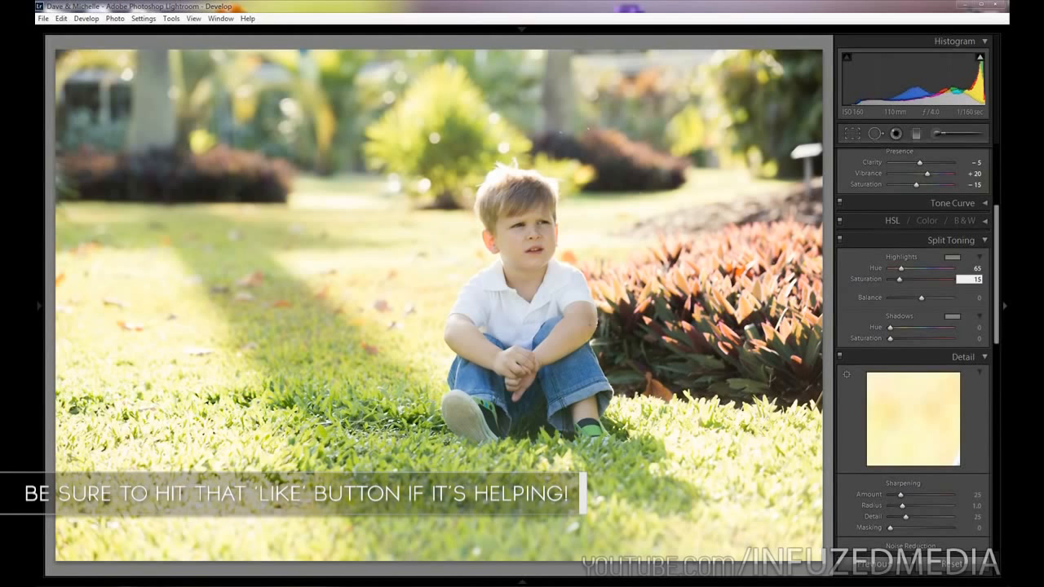
key(Tab)
text(-20)
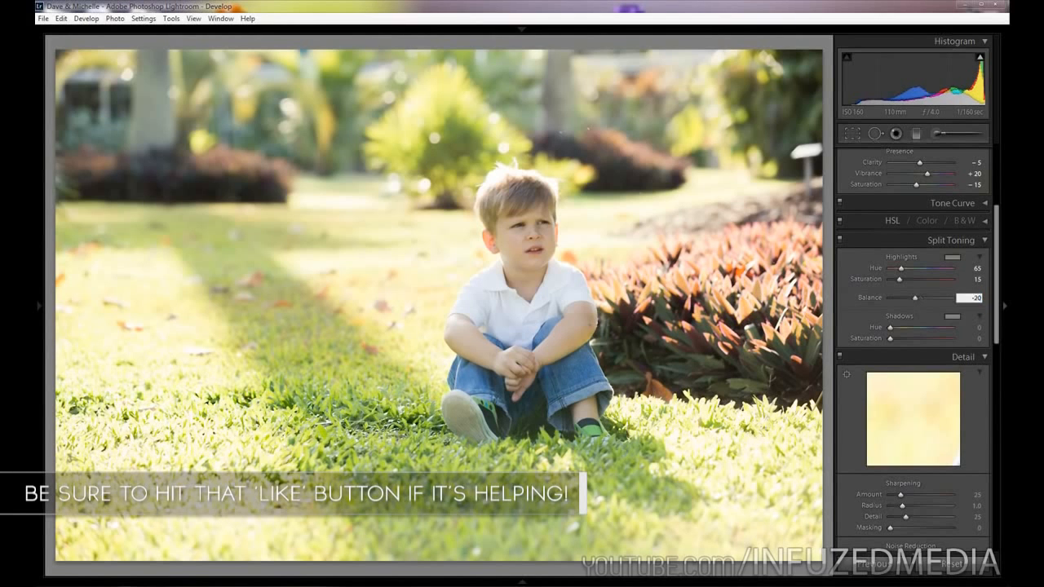
Split tone the shadows with Hue 50 and Saturation 5.
key(Tab)
text(50)
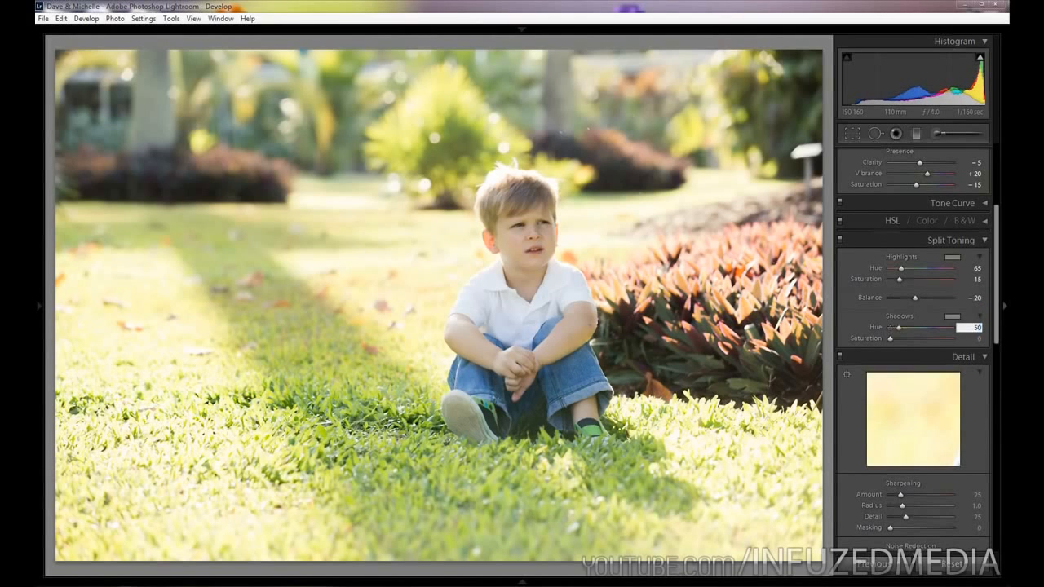
key(Tab)
text(5)
key(Return)
Fine-tune the white balance by setting Temp to 5100 while checking the boy's skin tones.
scroll(846, 277, up, 3)
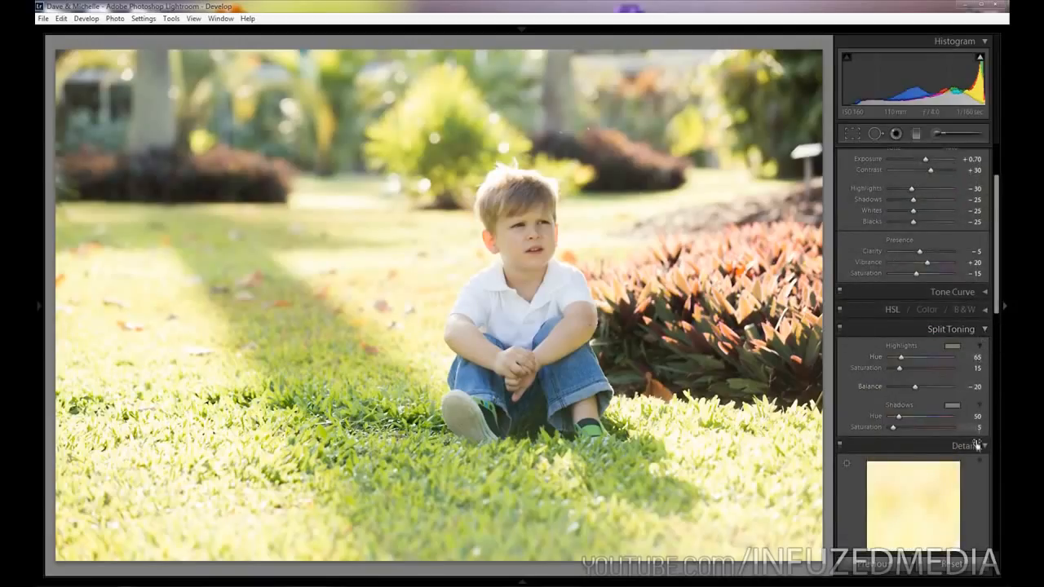
scroll(916, 291, up, 3)
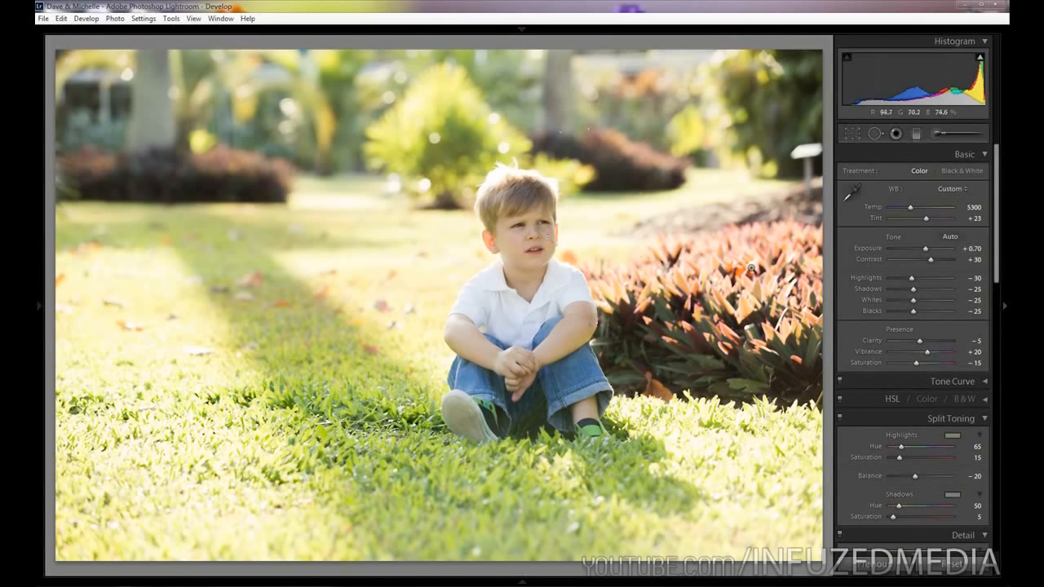
click(566, 246)
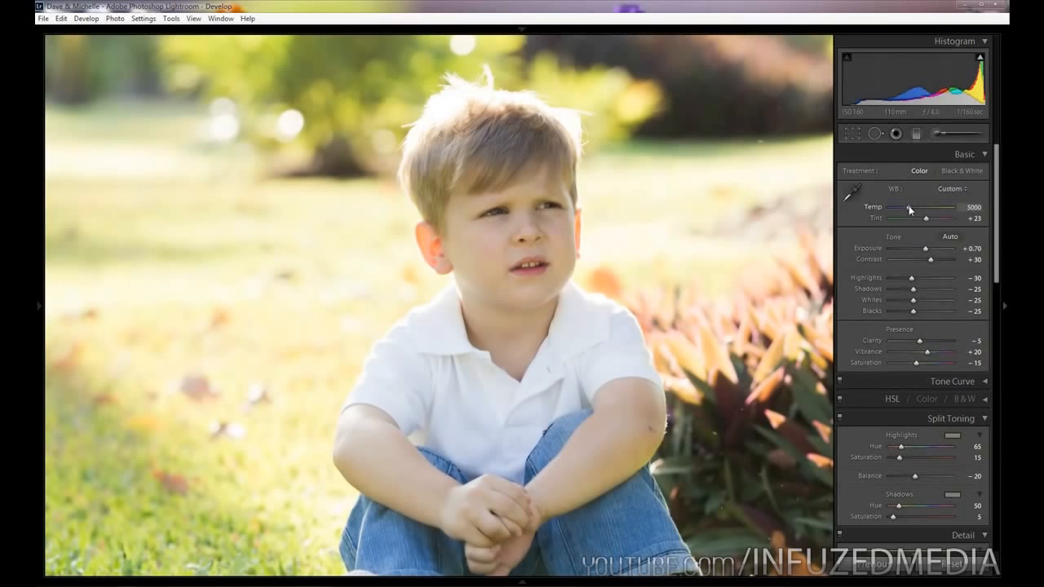
drag(909, 206, 910, 206)
click(751, 223)
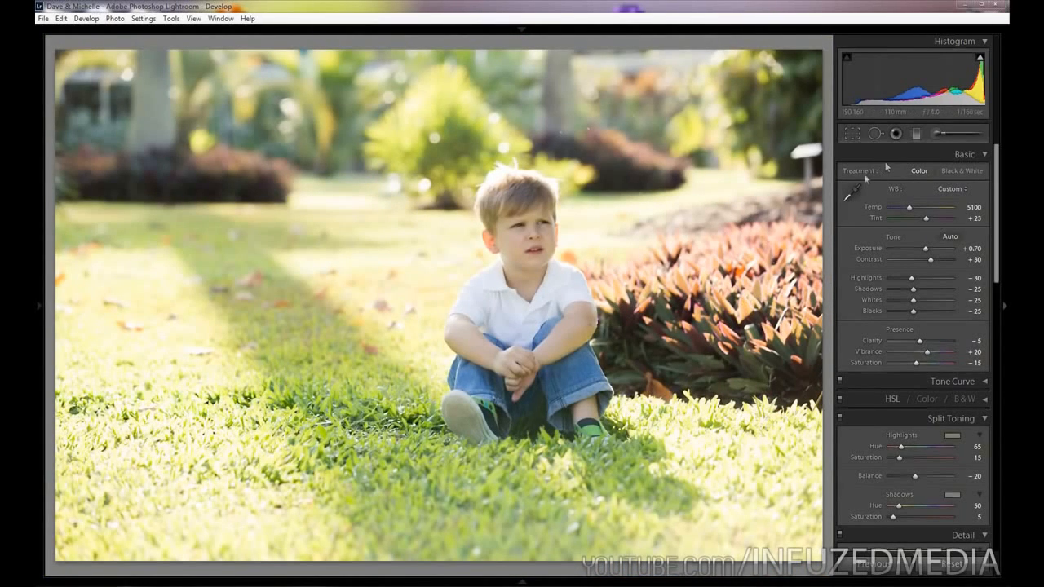
Whiten the boy's teeth with the Adjustment Brush, using Exposure 0.20 and Saturation −15.
click(533, 248)
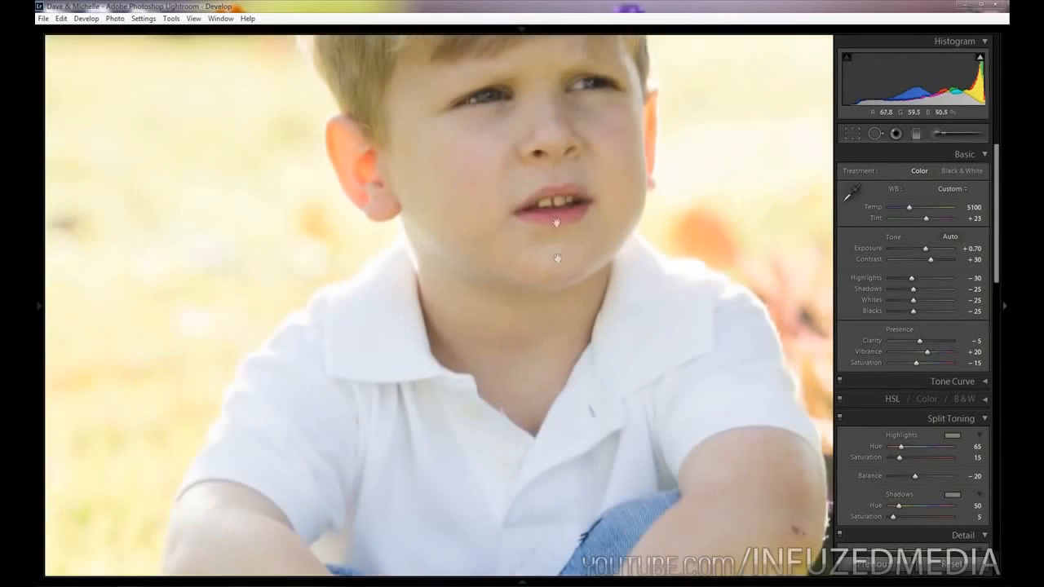
drag(552, 239, 541, 314)
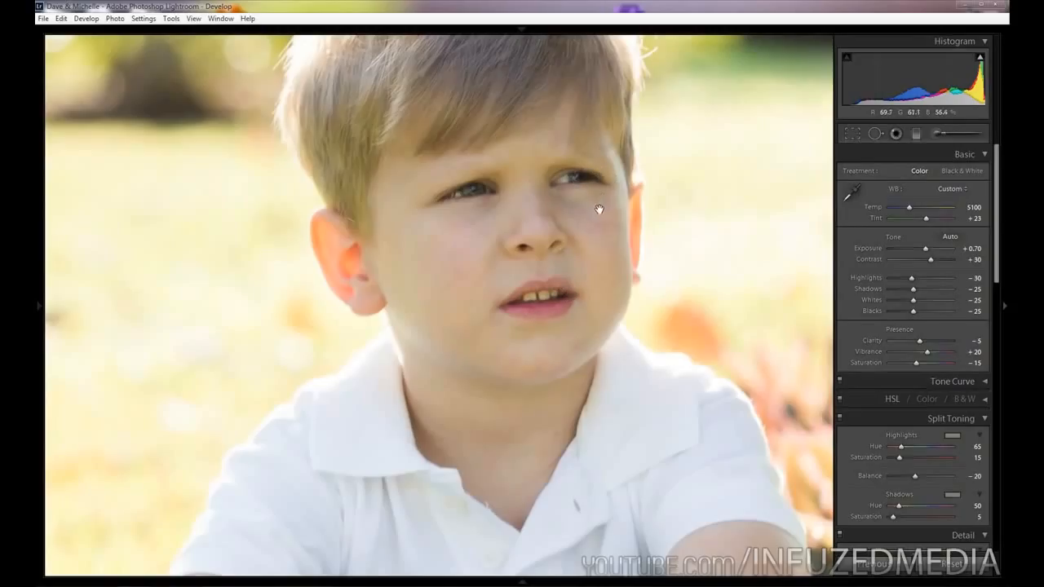
click(939, 133)
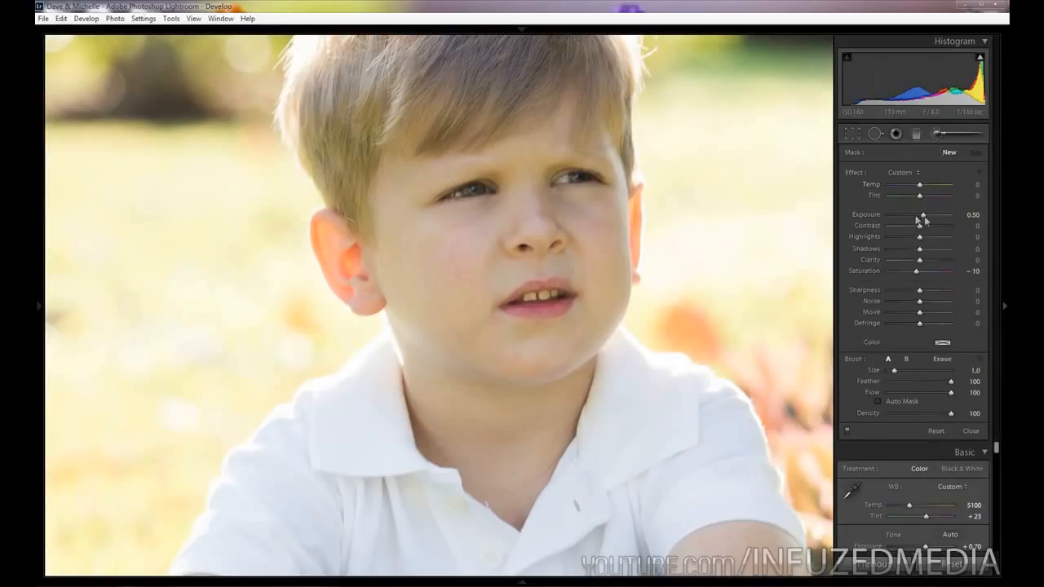
drag(926, 218, 923, 216)
click(918, 276)
drag(918, 278, 916, 274)
drag(530, 298, 558, 294)
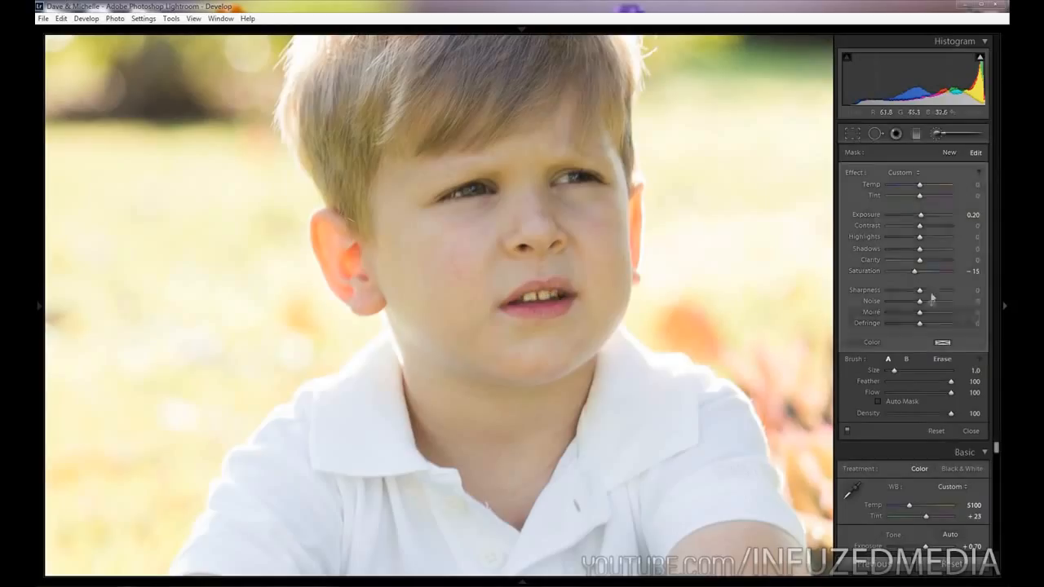
click(972, 135)
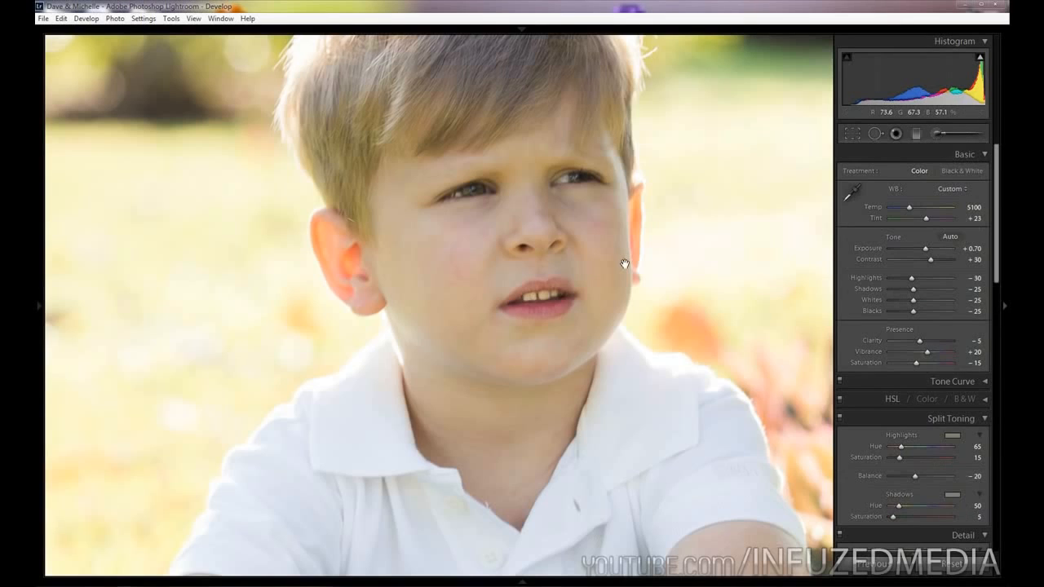
click(624, 264)
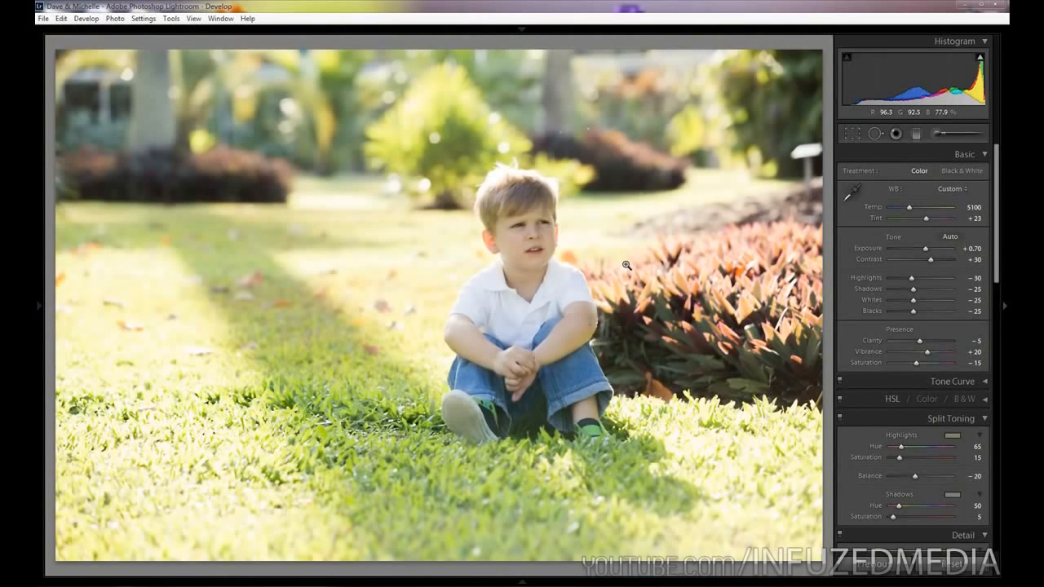